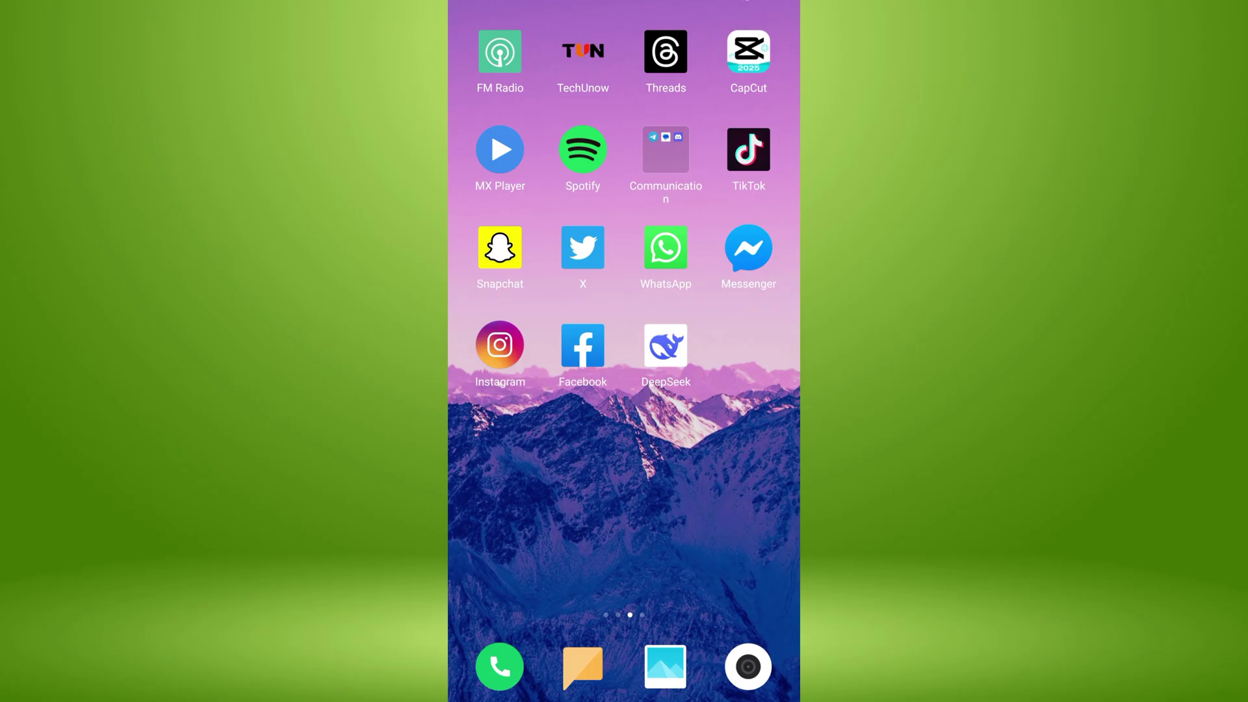
# - Launch WhatsApp and reach Settings from the three-dot menu on the chat list
pyautogui.click(666, 247)
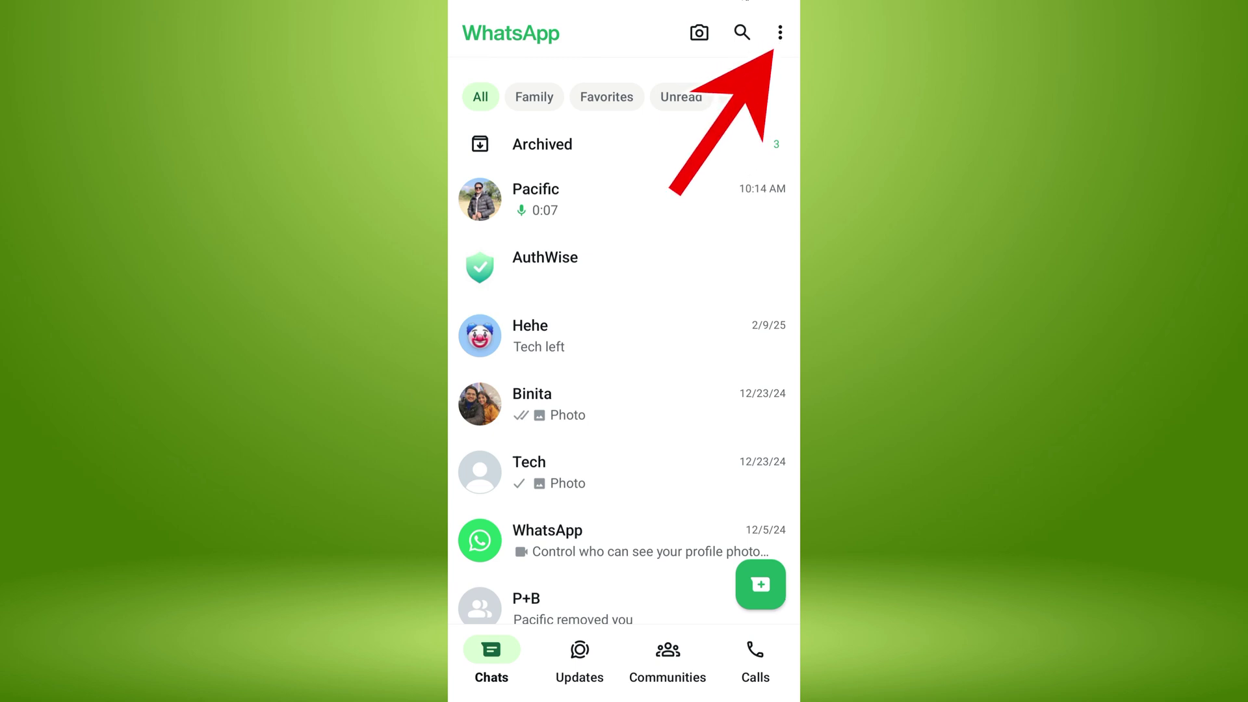
pyautogui.click(781, 32)
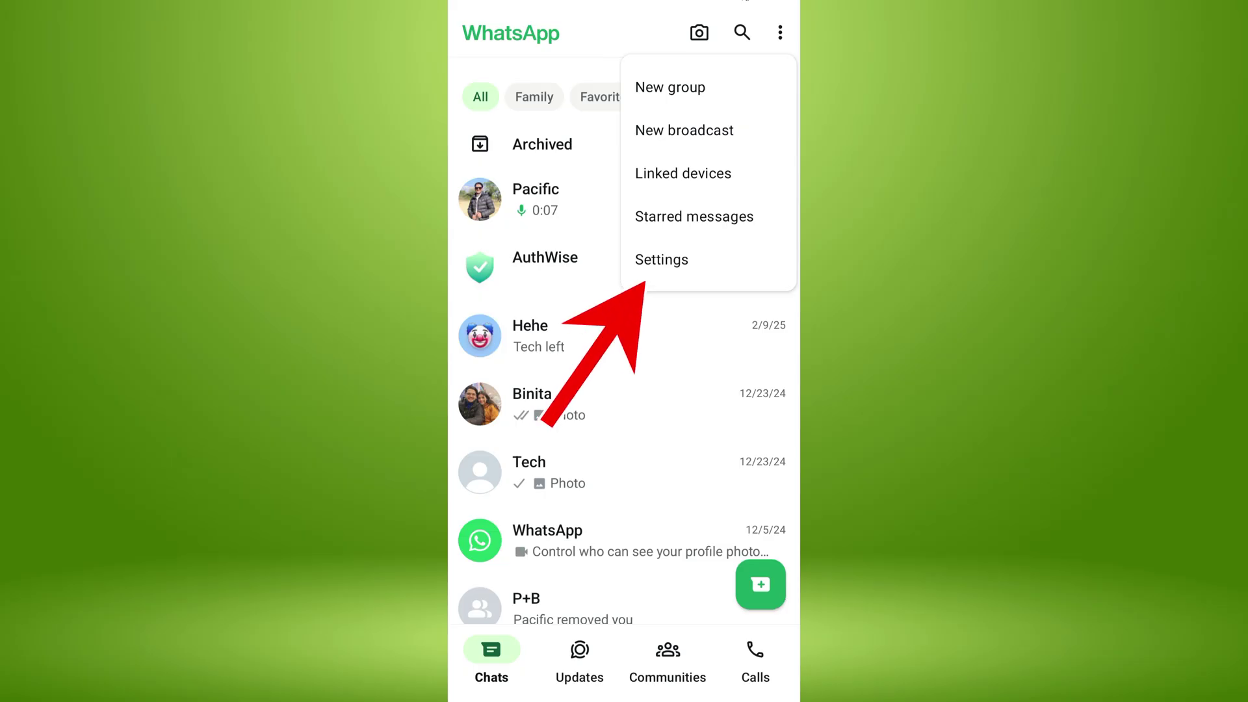
pyautogui.click(727, 260)
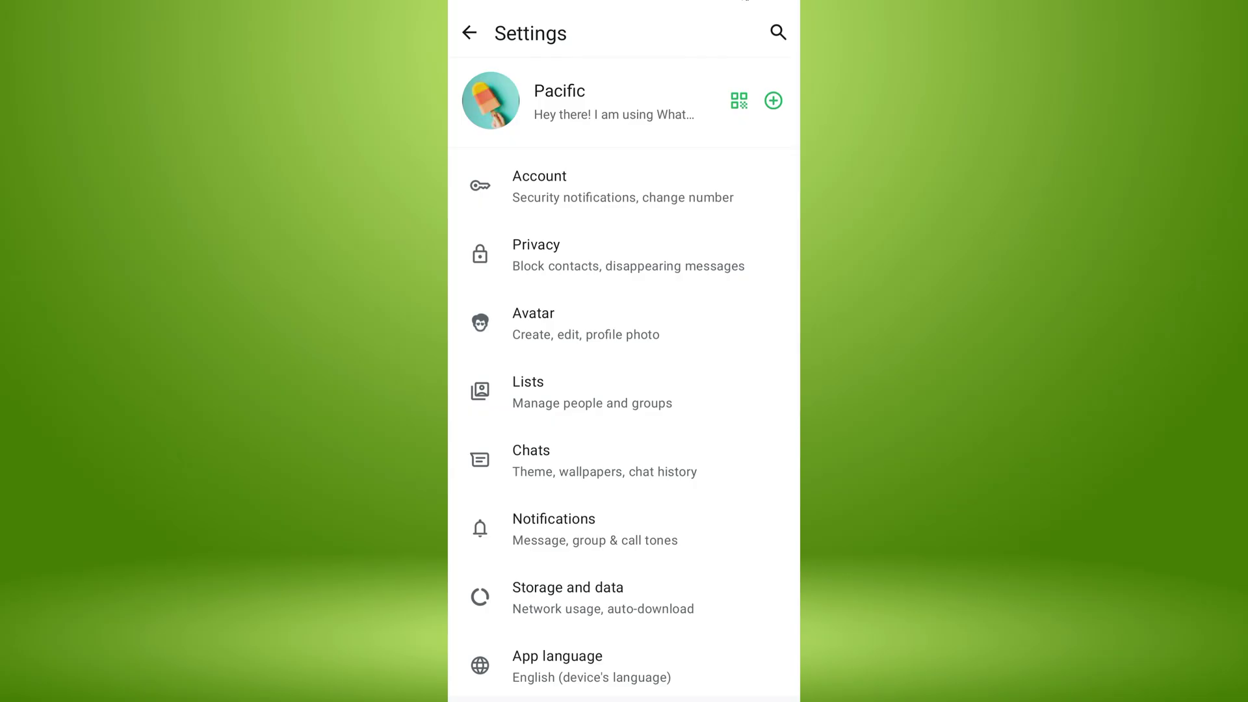
# - In Chats settings, keep English as the voice transcript language
pyautogui.click(561, 461)
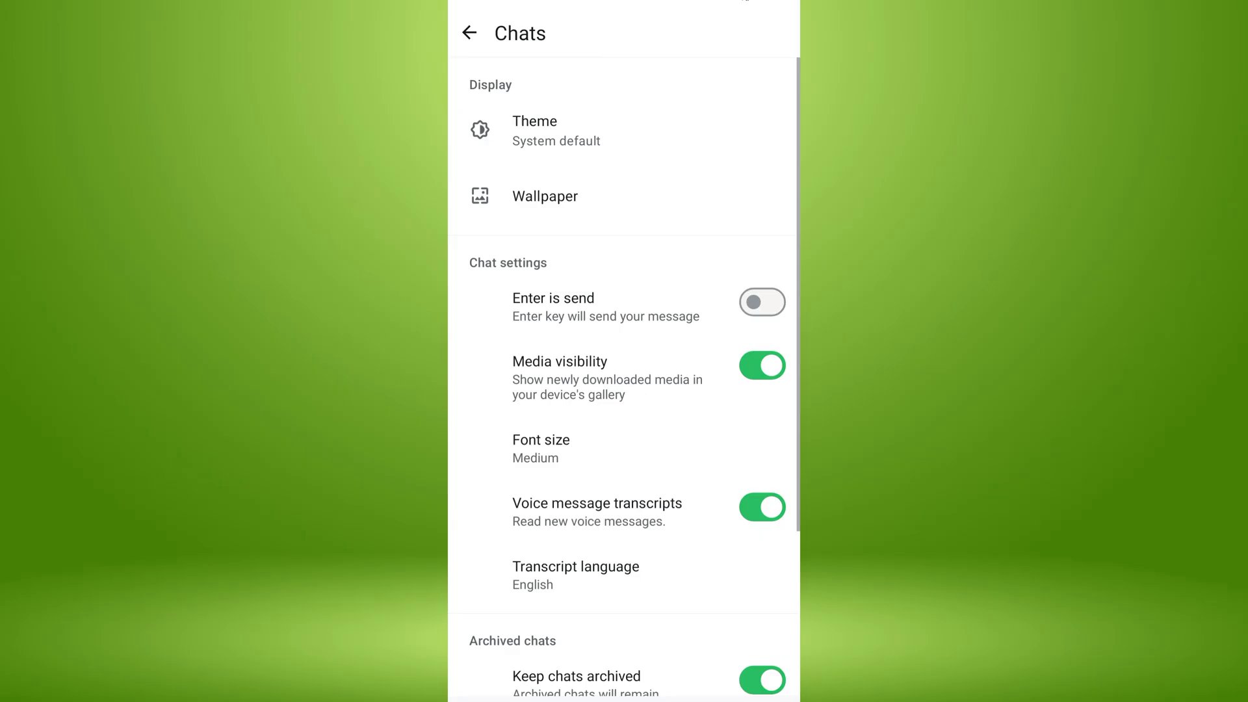
pyautogui.scroll(-3, 624, 390)
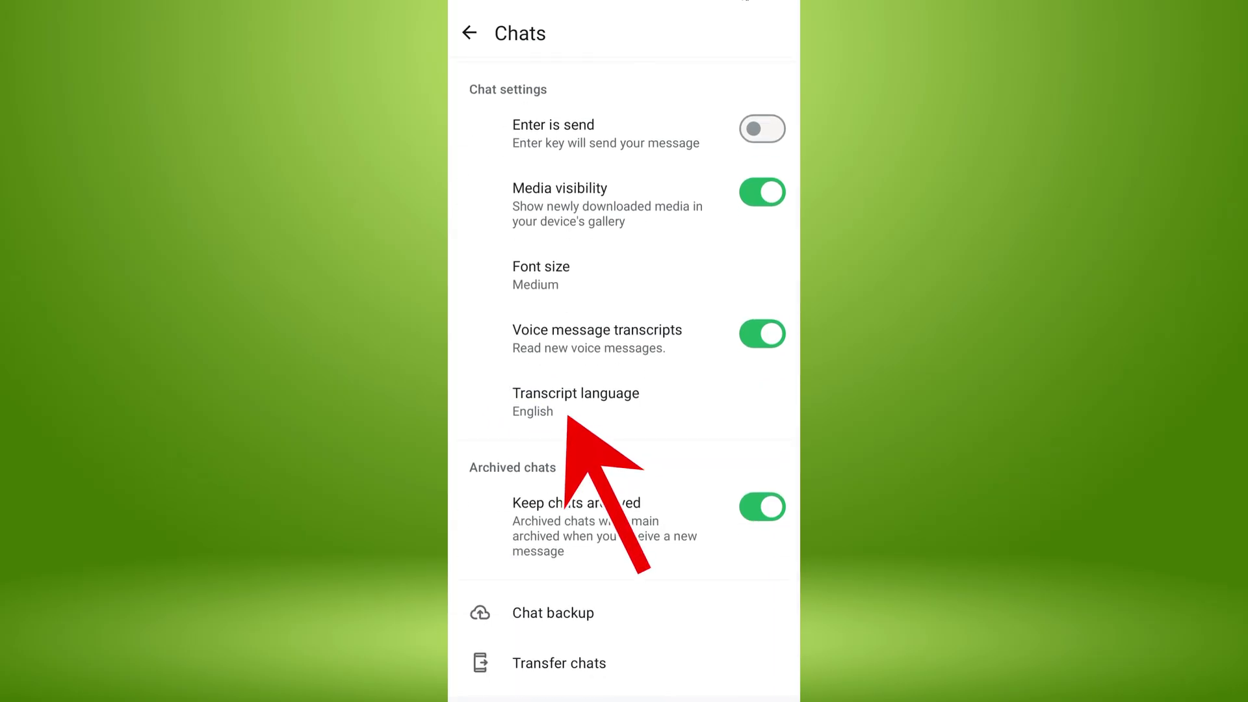
pyautogui.click(549, 398)
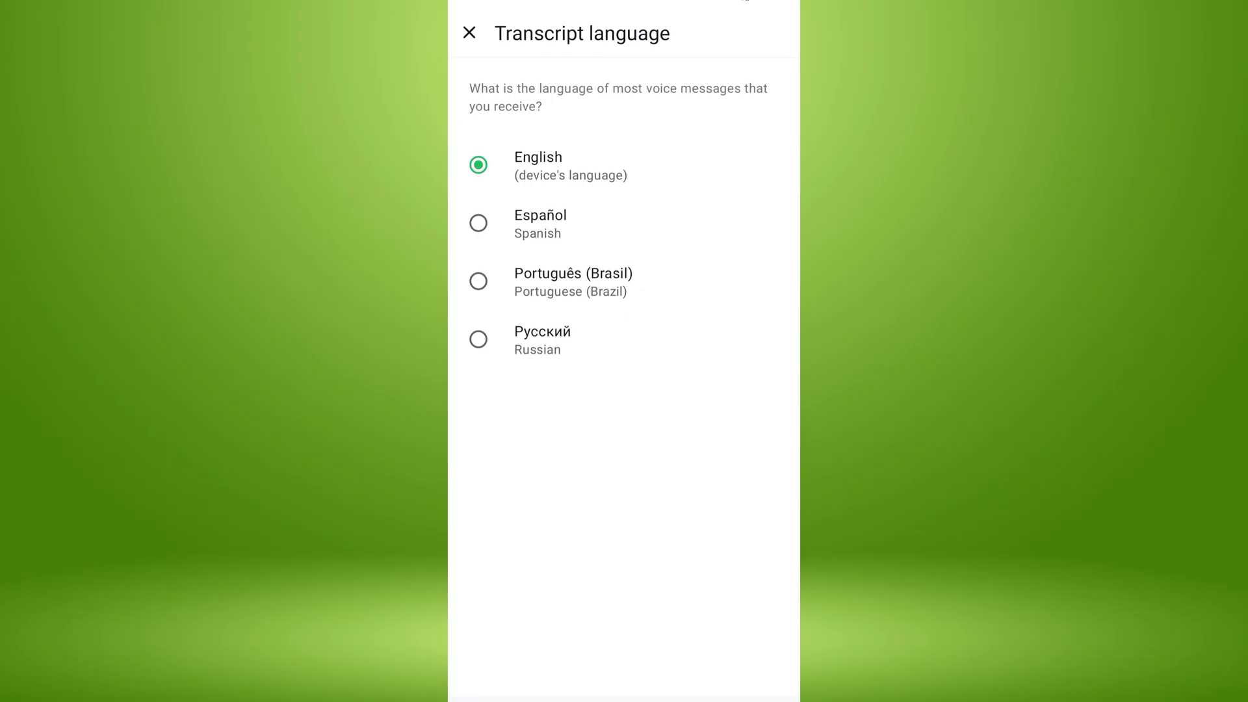
pyautogui.click(634, 174)
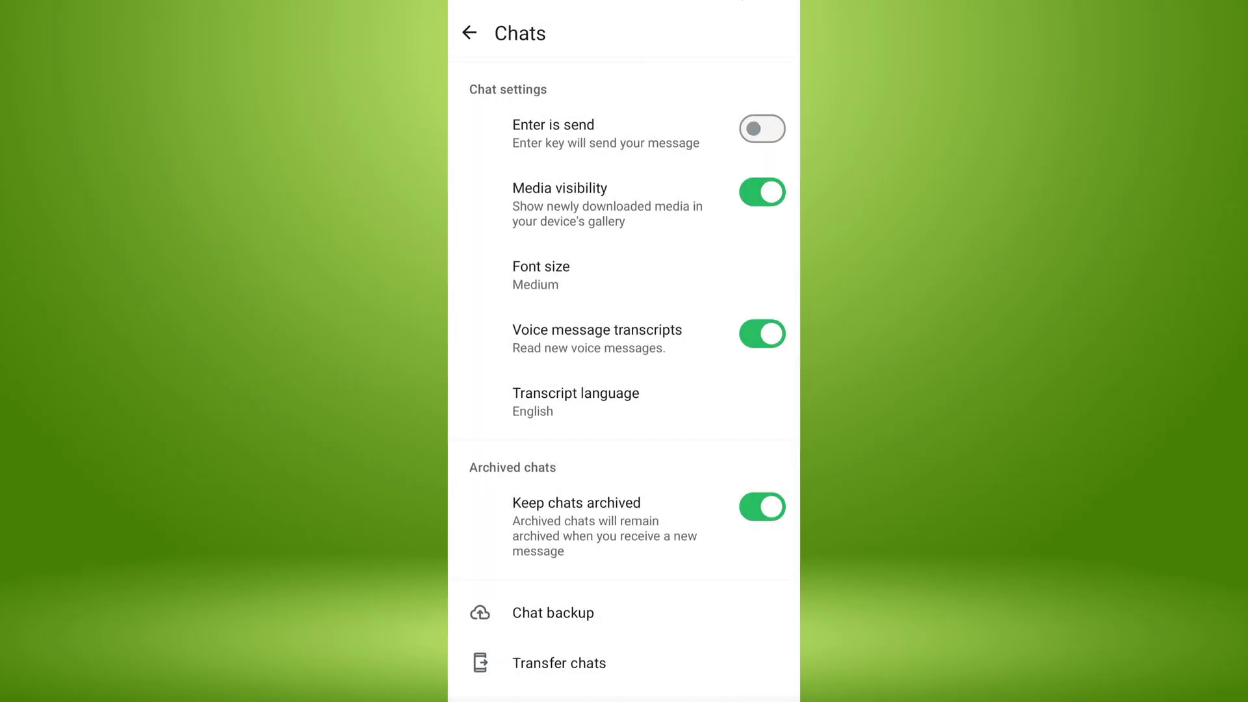
# - Return to the chat list and enter the Pacific chat with the recent voice message
pyautogui.press('Escape')
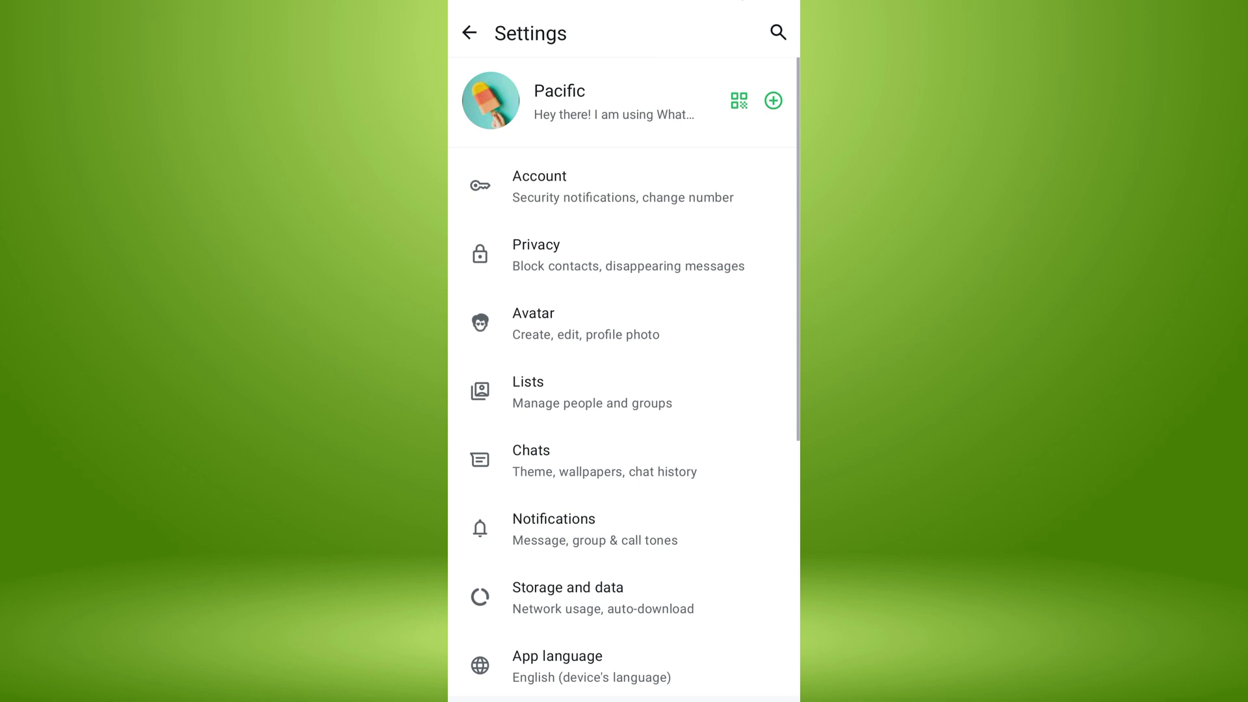
pyautogui.press('Escape')
pyautogui.click(688, 198)
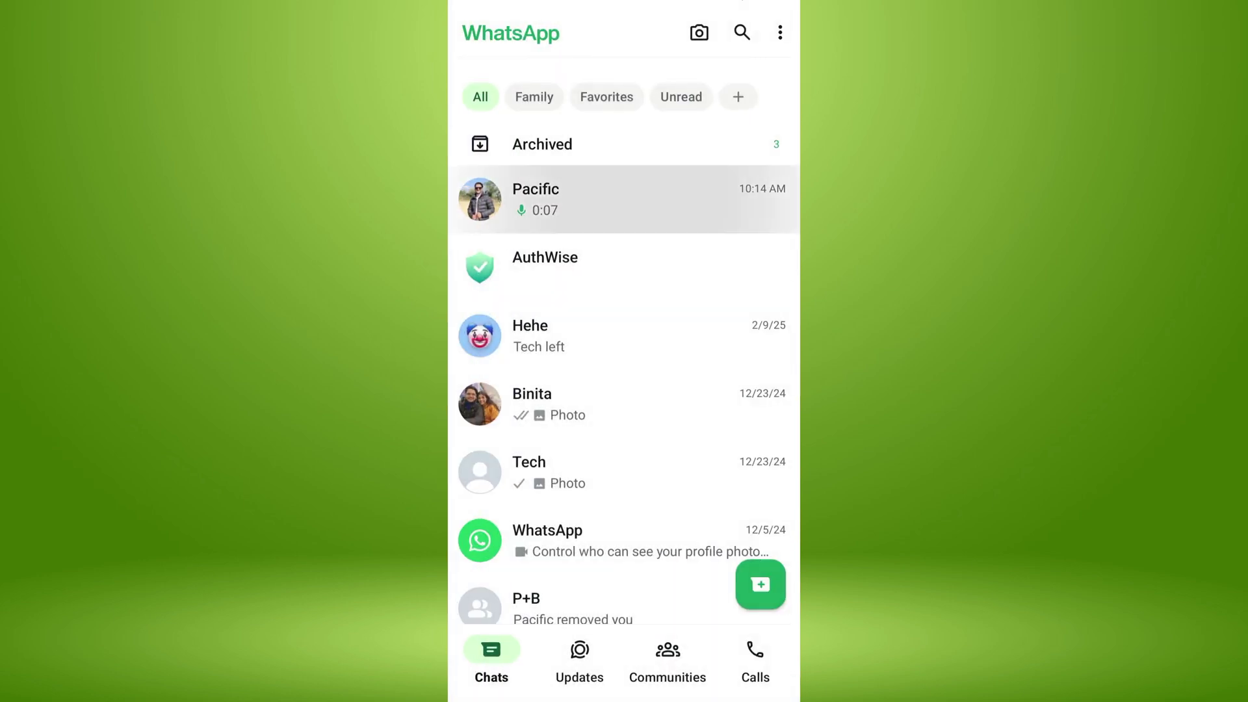
# - Dismiss the on-screen keyboard so the transcribed voice message text is visible
pyautogui.press('Escape')
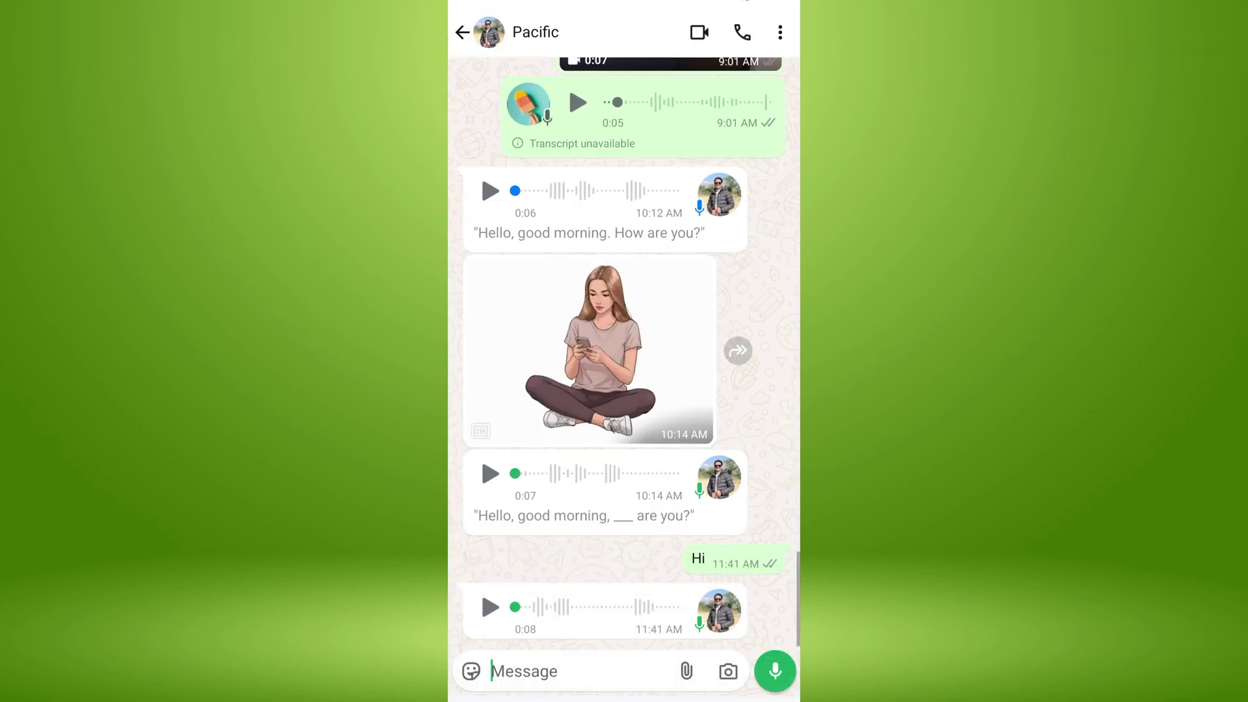